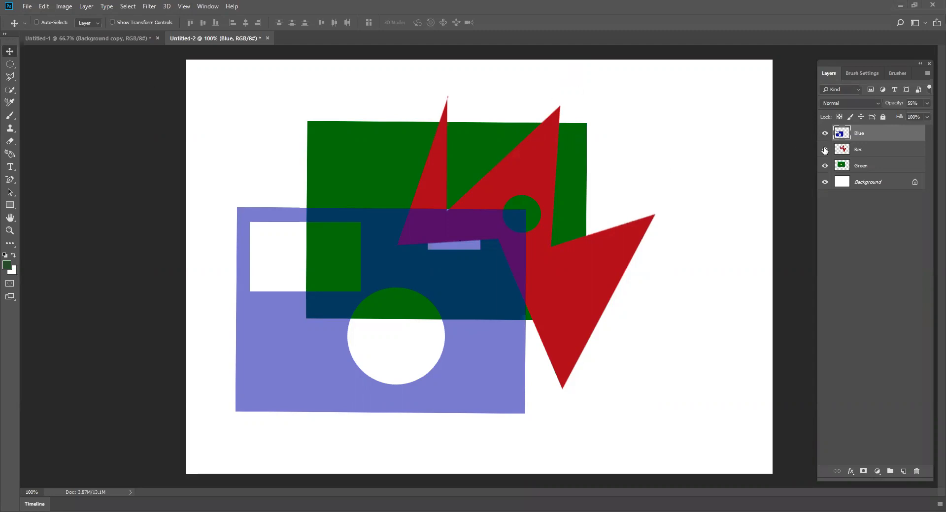
Step: Hide the Blue and Red layers and enlarge the Green layer to about 213% so it covers the whole canvas
click(825, 133)
click(825, 149)
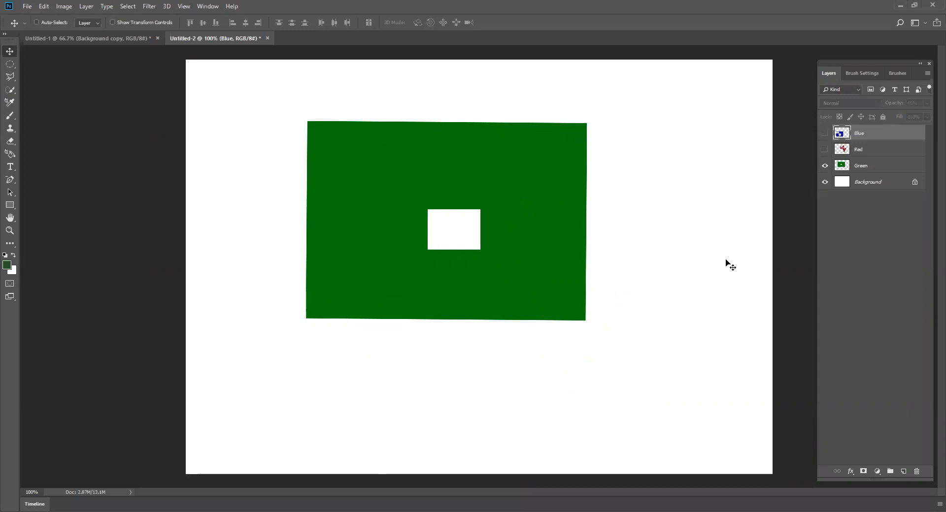
click(861, 166)
key(ctrl+t)
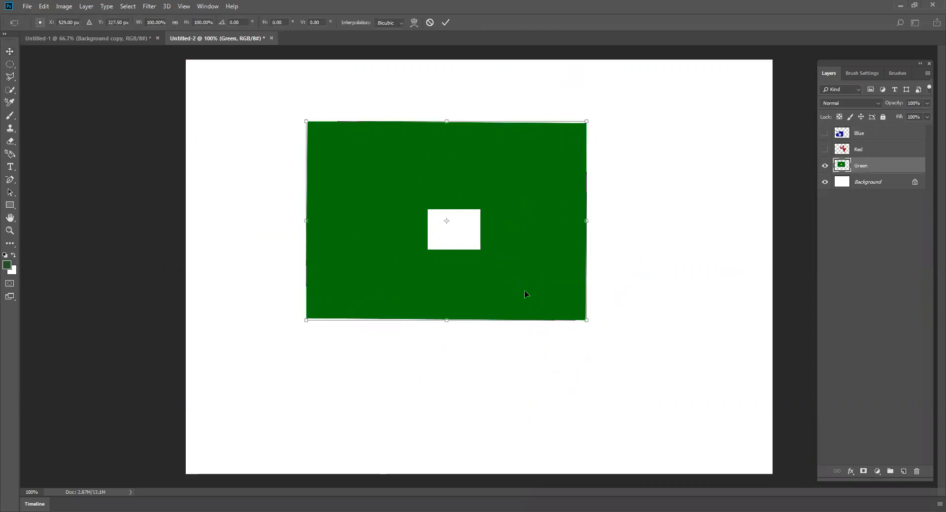
drag(587, 320, 750, 436)
drag(685, 400, 723, 448)
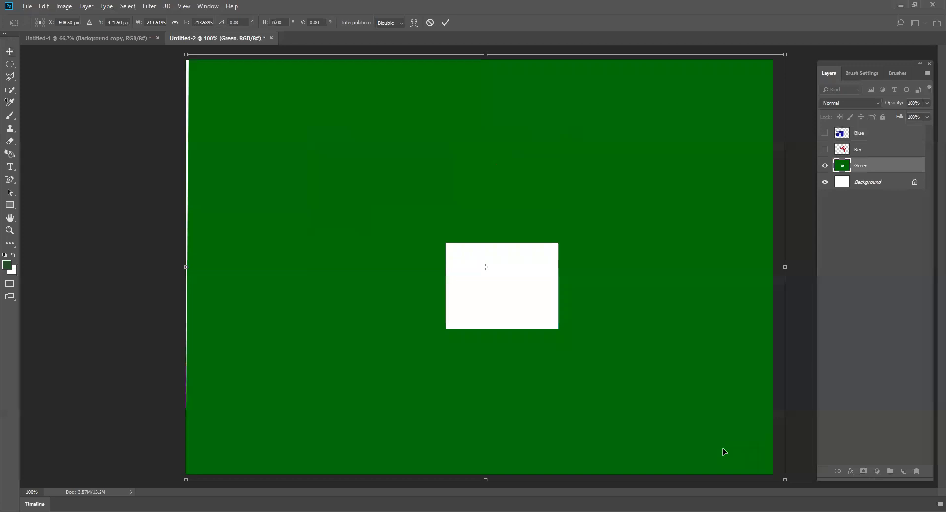
key(Return)
drag(678, 416, 670, 412)
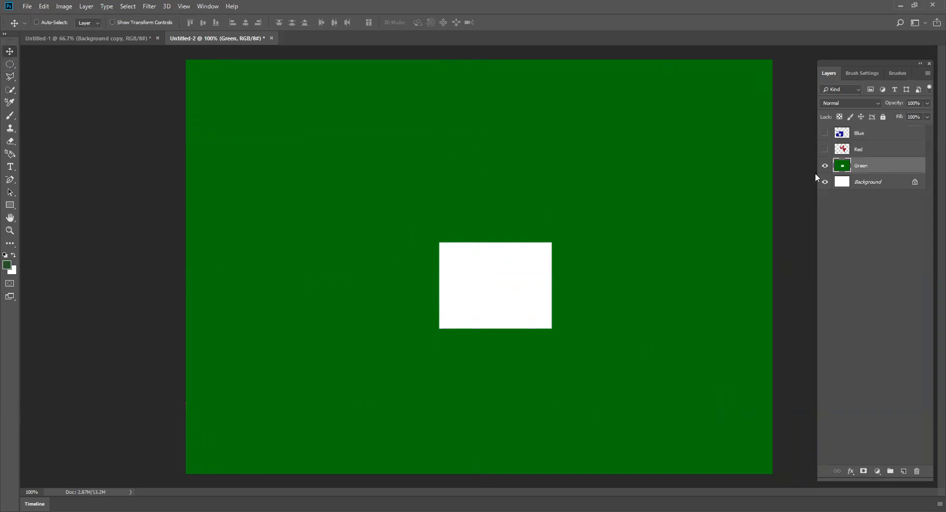
Step: Erase a winding soft-edged stroke through the Green layer into its rectangular hole with a 158 px eraser at 0% hardness
click(12, 141)
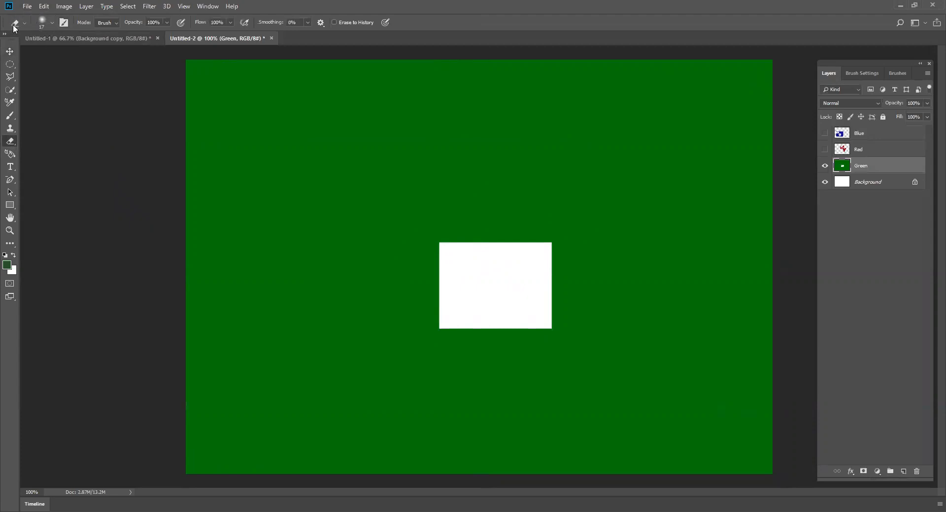
click(52, 23)
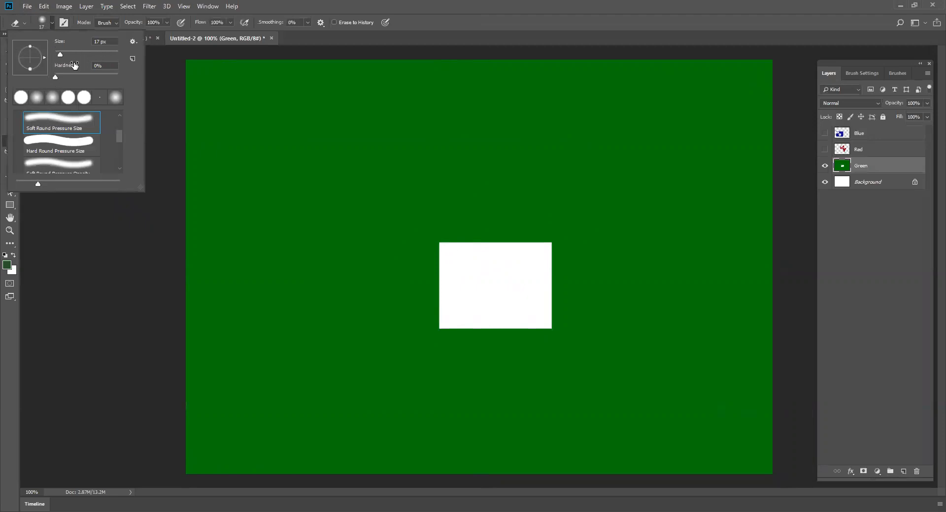
drag(60, 56, 97, 59)
click(246, 175)
mouse_move(257, 187)
mouse_down()
mouse_move(283, 264)
mouse_move(317, 257)
mouse_move(415, 325)
mouse_move(448, 258)
mouse_move(464, 254)
mouse_move(463, 314)
mouse_move(481, 312)
mouse_move(441, 267)
mouse_move(524, 266)
mouse_move(532, 324)
mouse_move(540, 245)
mouse_move(535, 260)
mouse_move(370, 296)
mouse_up()
Step: Show the Red layer and place the Green layer above it in the layer order
click(10, 230)
alt+click(255, 303)
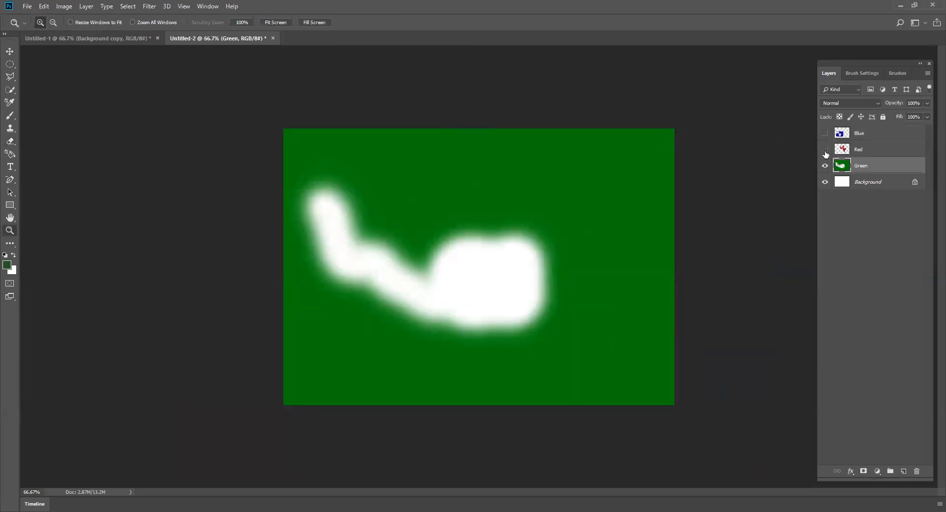
click(825, 149)
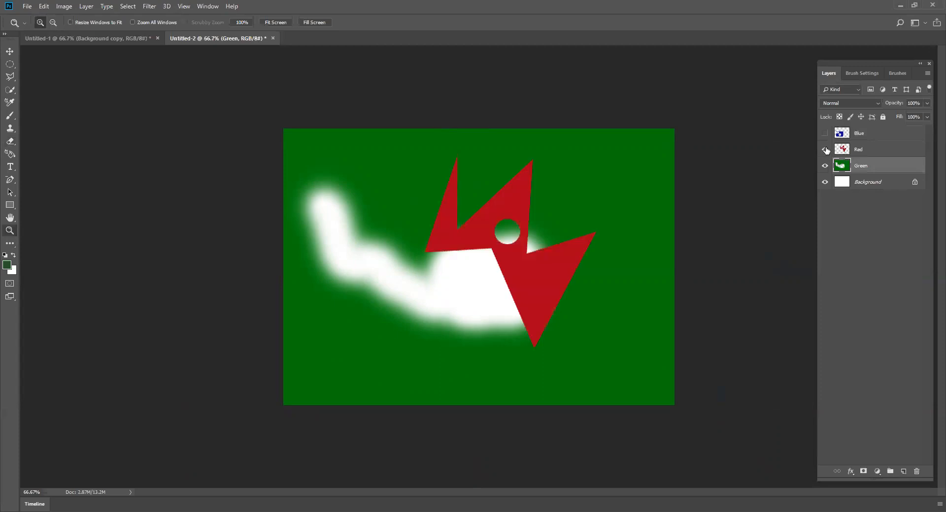
click(859, 151)
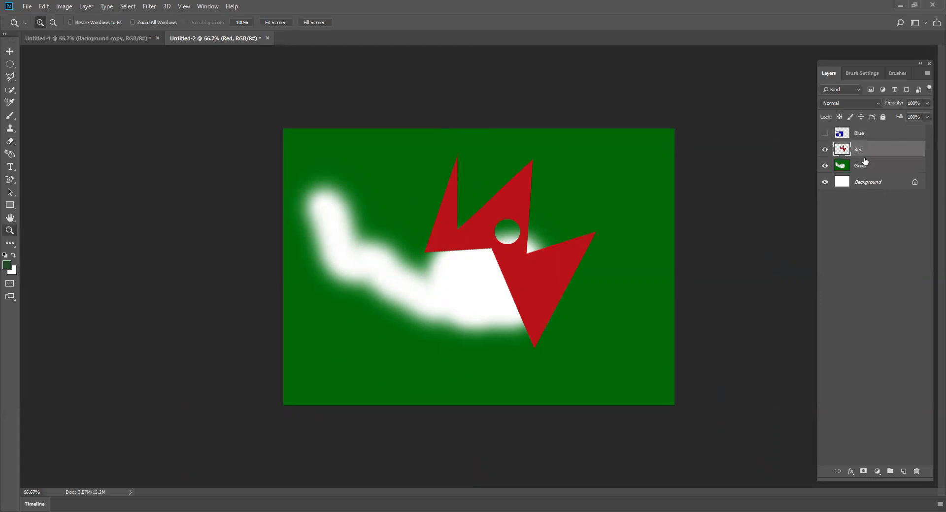
drag(863, 167, 864, 150)
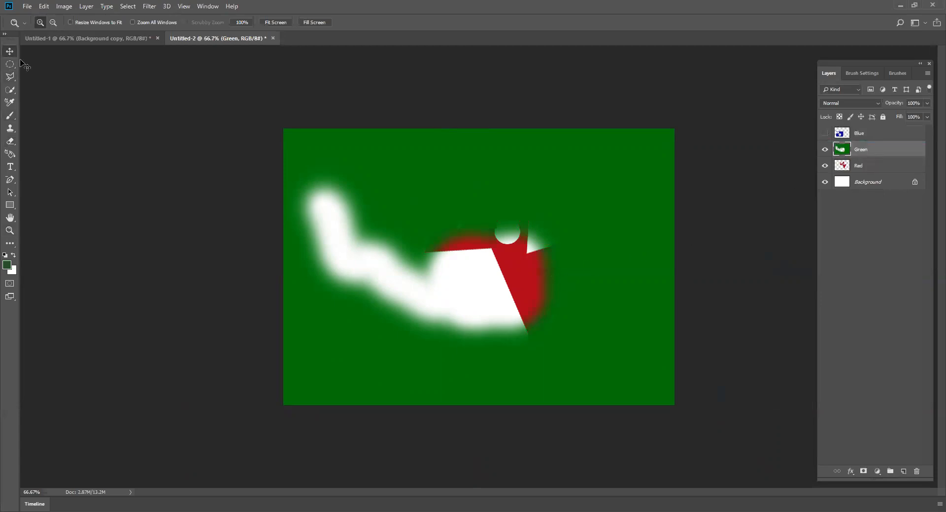
Step: Move the red shape up and to the right until the solid green area fully covers it
click(10, 51)
drag(515, 282, 580, 222)
click(864, 165)
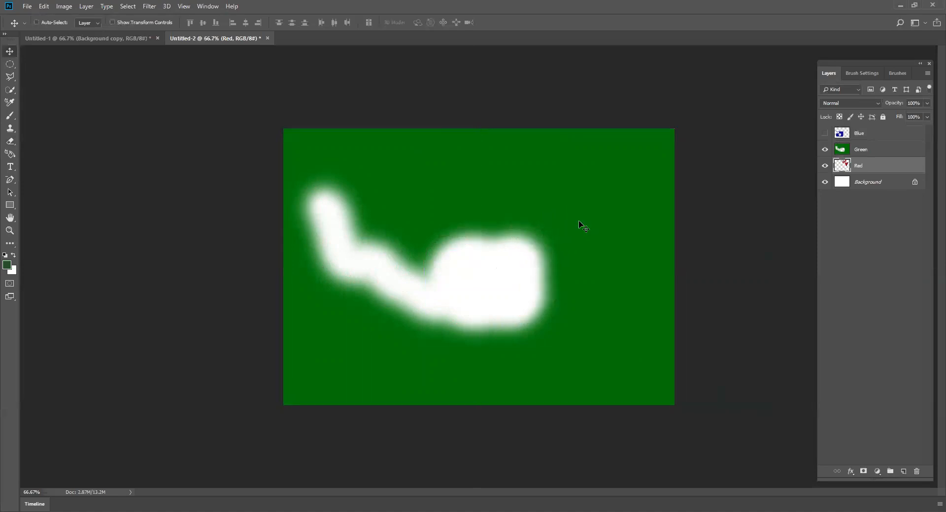
Step: Set the eraser to the Hard Round Pressure Size brush at 37 px with 100% hardness
click(11, 142)
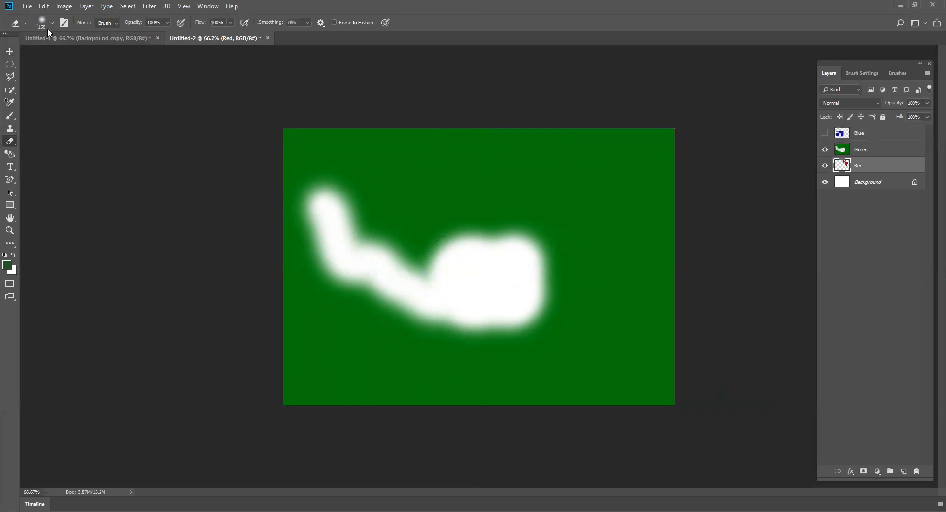
click(52, 23)
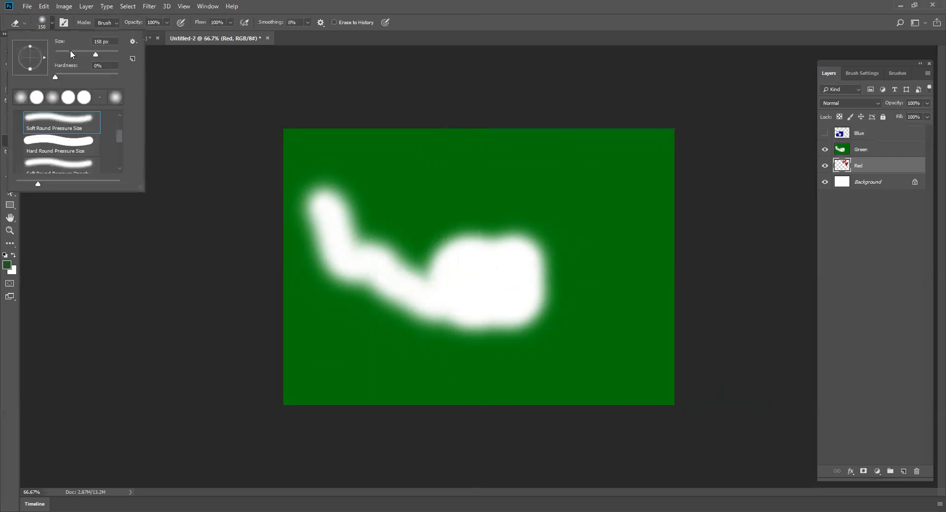
click(66, 53)
drag(55, 77, 97, 78)
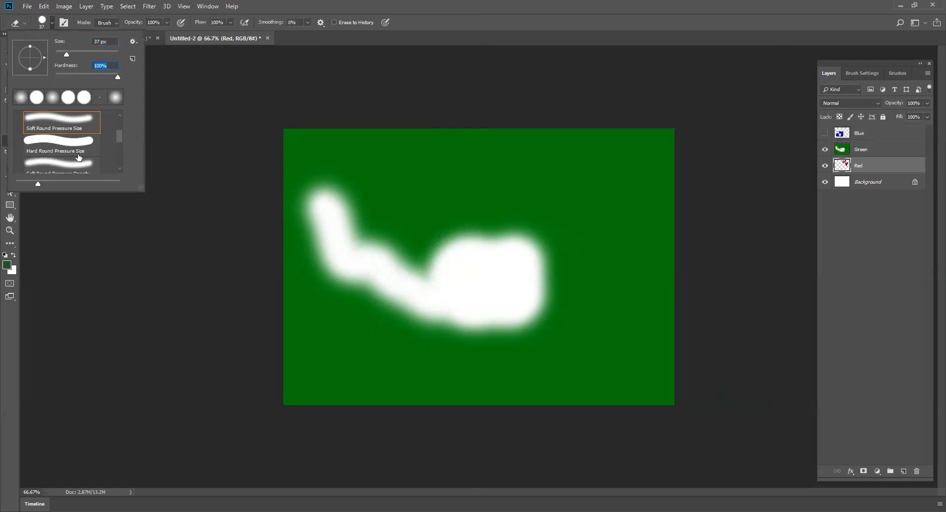
click(44, 146)
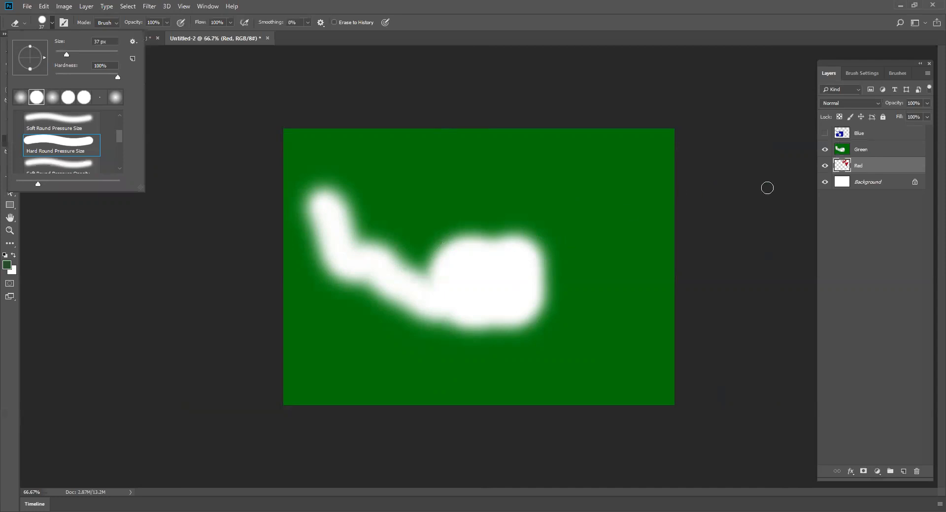
Step: Lower the Green layer's opacity to 79% so the red shape beneath shows through
click(928, 108)
drag(927, 116, 926, 117)
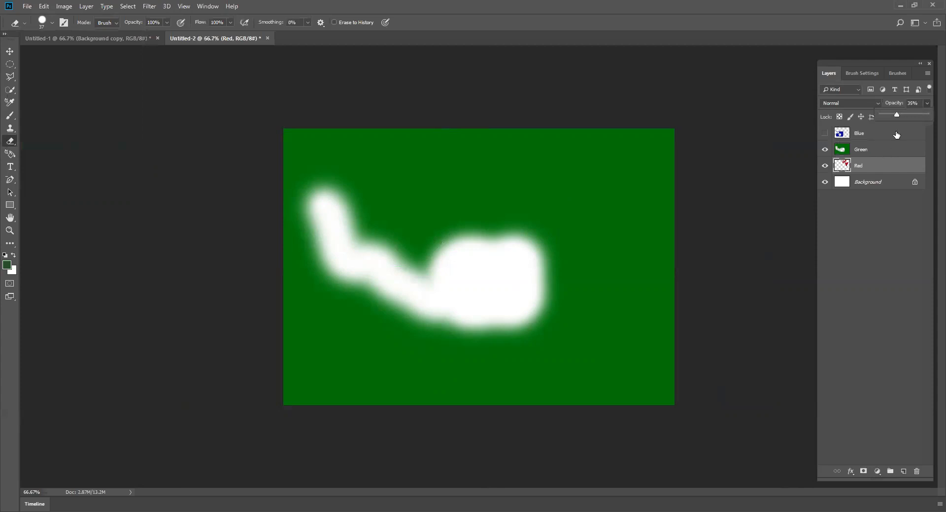
click(870, 150)
click(928, 107)
mouse_move(926, 115)
mouse_down()
mouse_move(899, 117)
mouse_move(918, 118)
mouse_up()
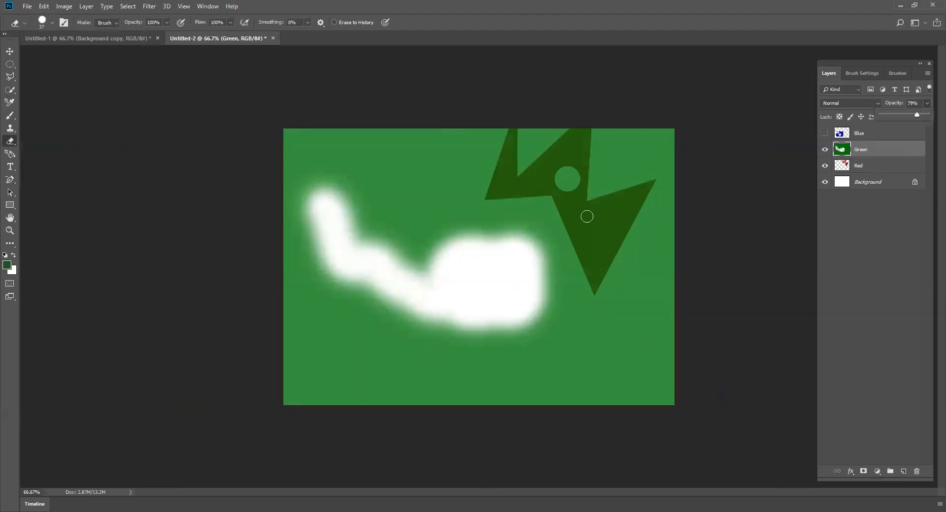
Step: Erase the green inside the large lower spike of the red shape and restore the Green layer's opacity to 100%
mouse_move(584, 214)
mouse_down()
mouse_move(611, 208)
mouse_move(600, 238)
mouse_move(602, 218)
mouse_move(593, 217)
mouse_move(594, 241)
mouse_move(578, 214)
mouse_move(588, 257)
mouse_up()
mouse_move(608, 234)
mouse_down()
mouse_move(623, 207)
mouse_move(587, 215)
mouse_move(618, 200)
mouse_move(581, 214)
mouse_move(569, 201)
mouse_move(591, 265)
mouse_move(631, 202)
mouse_up()
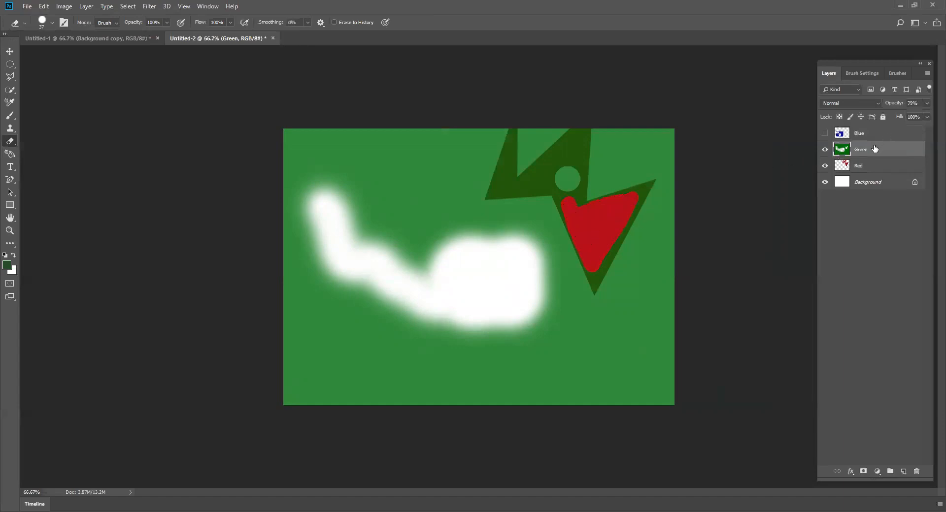
click(928, 105)
drag(917, 114, 930, 113)
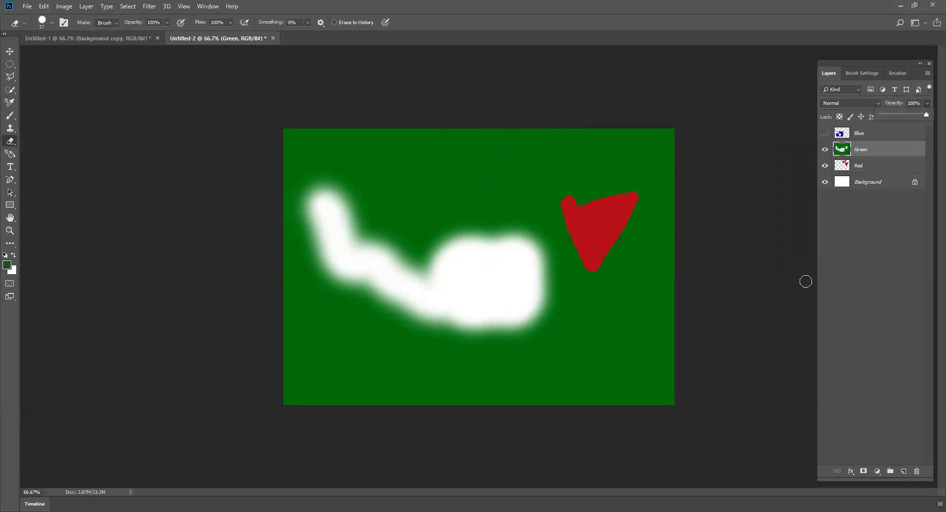
Step: Move the red shape down and to the left so it partly leaves the newly erased triangular opening
click(872, 169)
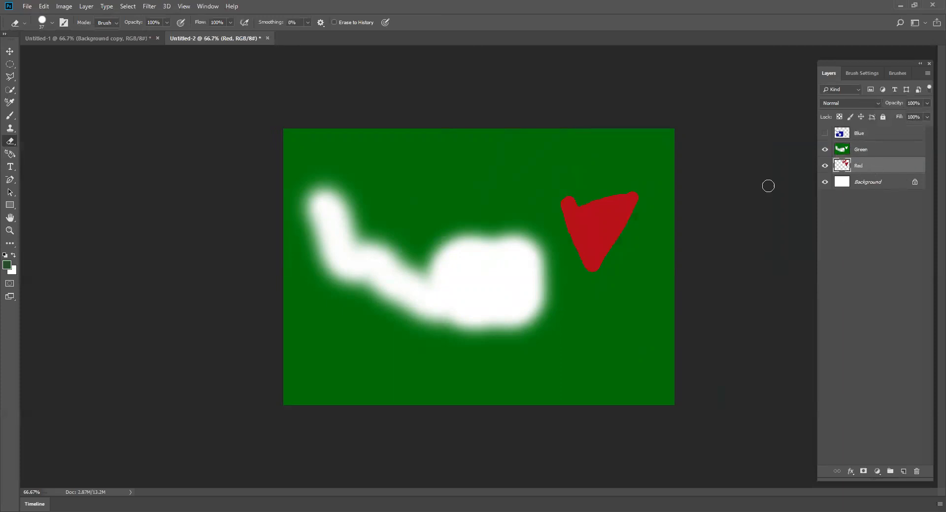
click(10, 52)
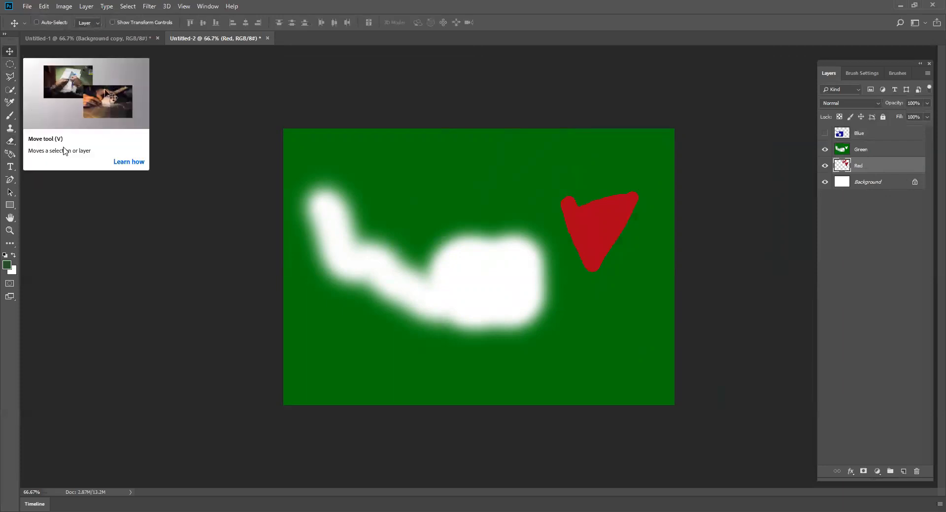
drag(607, 227, 565, 261)
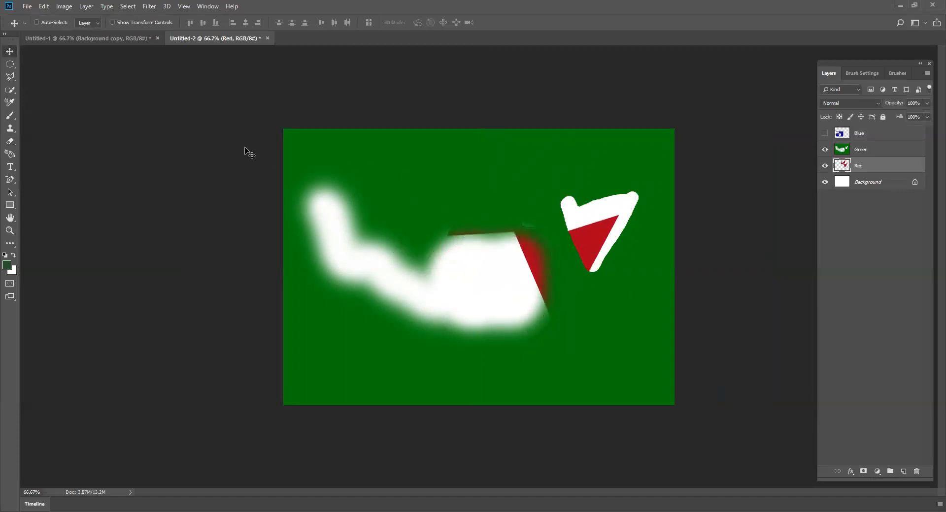
Step: Erase hard-edged marks in the Green layer: a tree-like patch at upper centre, a lower-right blob, a lower-left cross and an upper-left zigzag
click(10, 141)
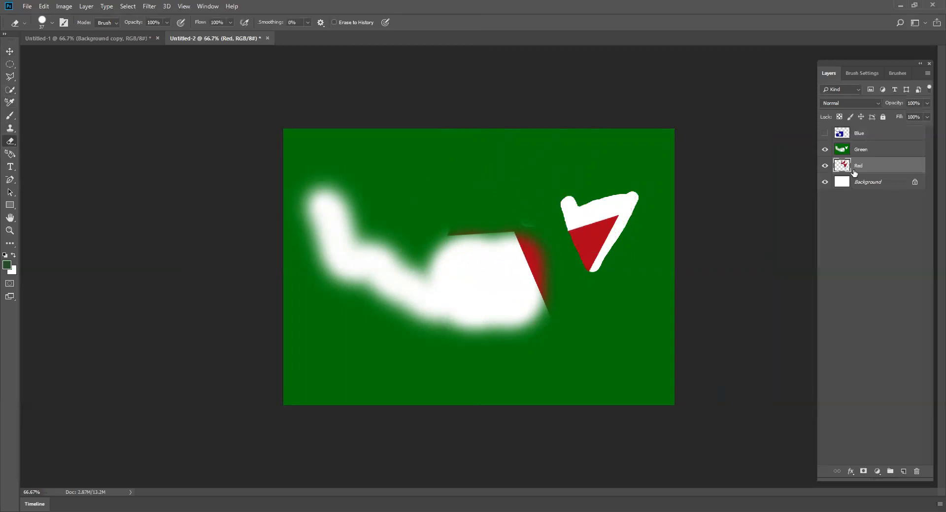
click(864, 152)
mouse_move(460, 186)
mouse_down()
mouse_move(460, 202)
mouse_move(484, 204)
mouse_move(470, 195)
mouse_move(471, 163)
mouse_move(465, 189)
mouse_move(490, 195)
mouse_move(488, 166)
mouse_move(479, 191)
mouse_move(477, 150)
mouse_move(457, 199)
mouse_move(481, 216)
mouse_move(500, 186)
mouse_up()
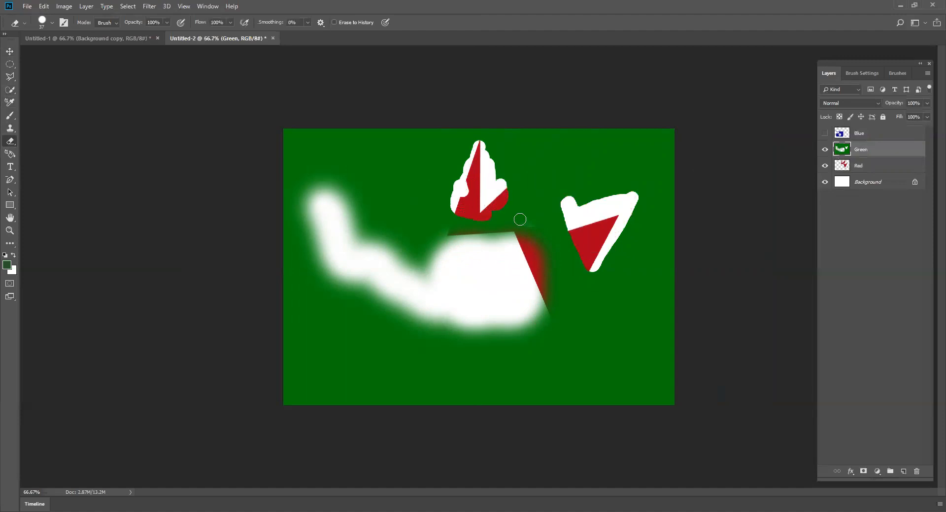
mouse_move(601, 358)
mouse_down()
mouse_move(555, 370)
mouse_move(605, 373)
mouse_move(568, 374)
mouse_move(576, 362)
mouse_move(609, 360)
mouse_up()
drag(345, 329, 436, 381)
drag(414, 339, 356, 374)
mouse_move(371, 173)
mouse_down()
mouse_move(376, 199)
mouse_move(409, 202)
mouse_move(407, 178)
mouse_move(422, 156)
mouse_move(373, 138)
mouse_up()
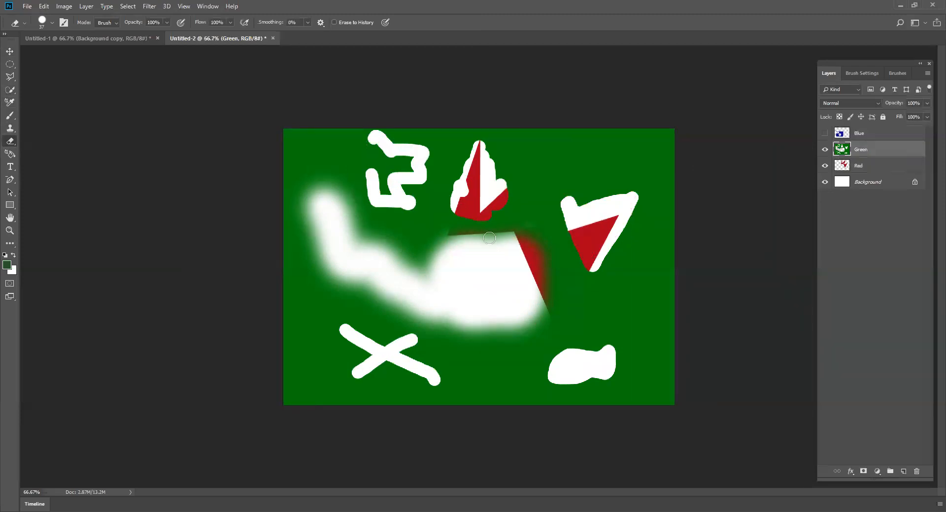
Step: Move the red shape farther left and down so its large spike sits under the big soft-edged central opening
click(869, 165)
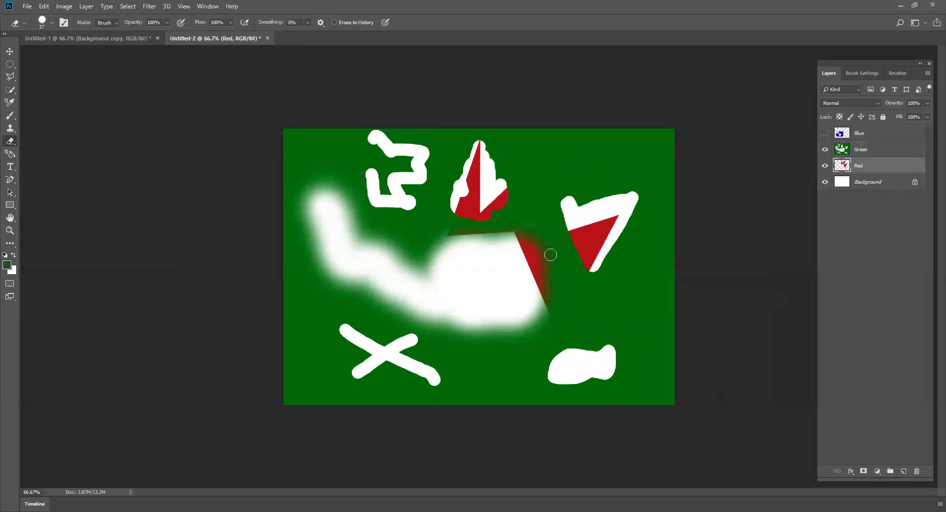
click(9, 52)
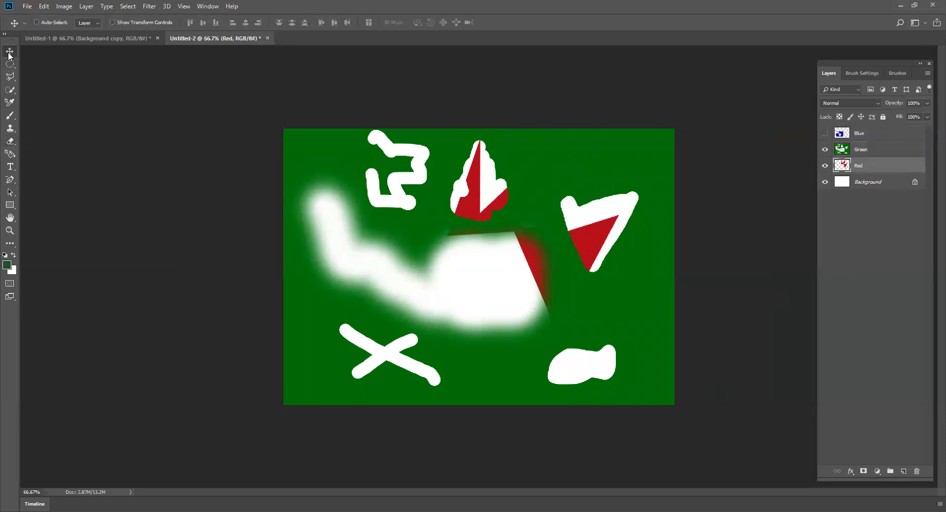
drag(534, 266, 448, 298)
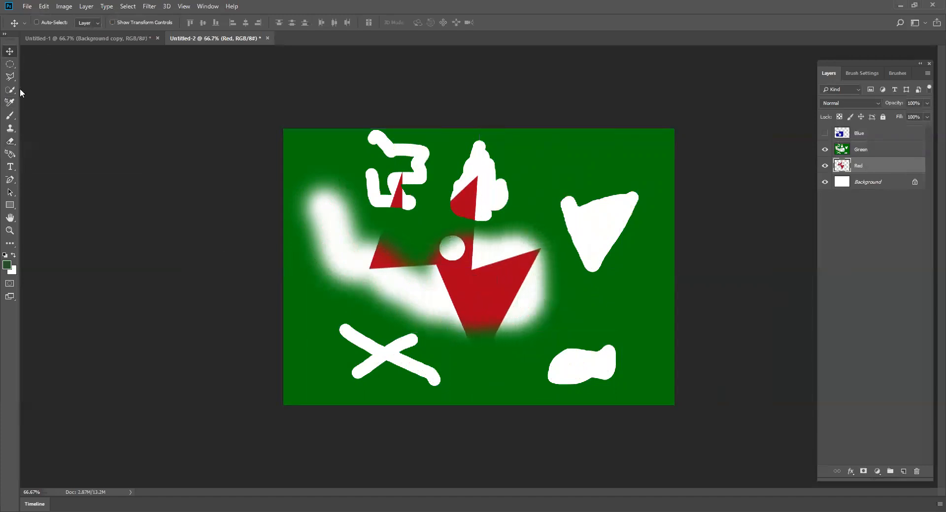
Step: Erase a soft-edged round patch in the Green layer above the triangular opening with a 72 px eraser at 0% hardness
click(10, 143)
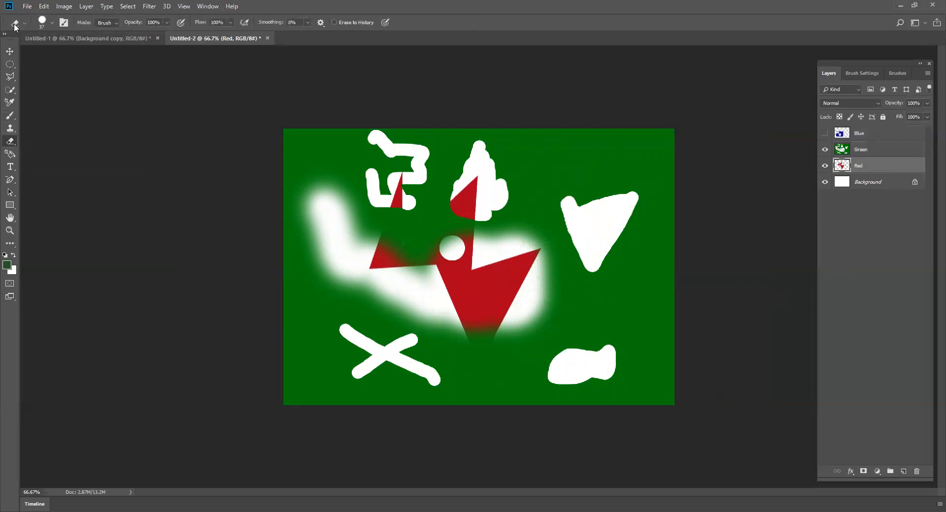
click(51, 23)
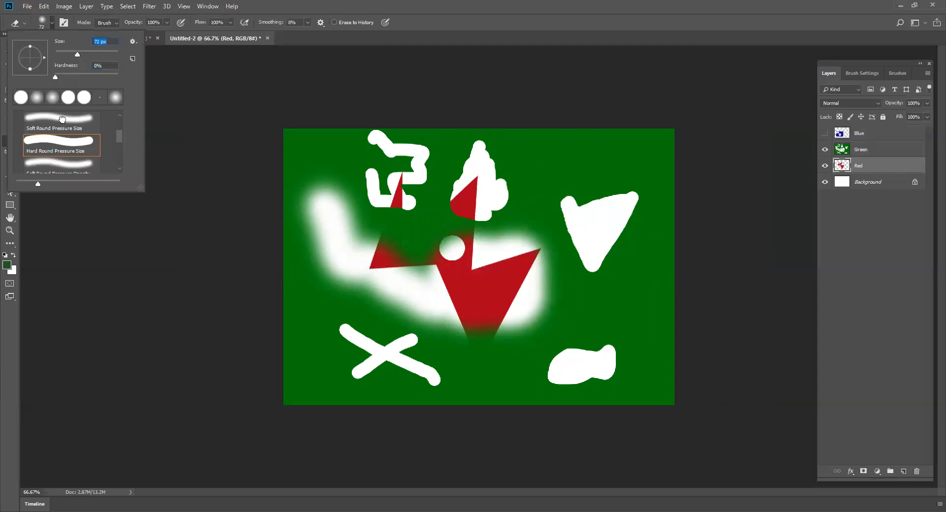
click(537, 192)
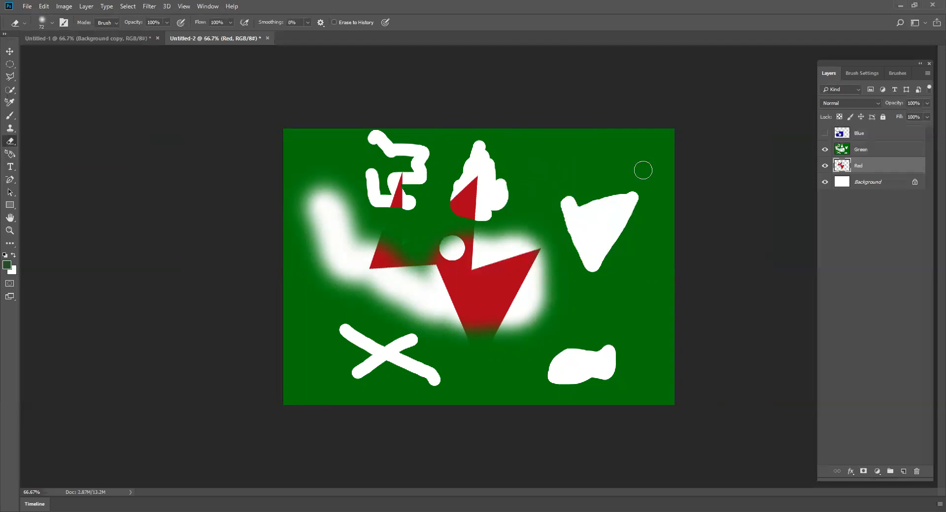
click(875, 150)
mouse_move(561, 151)
mouse_down()
mouse_move(540, 177)
mouse_move(569, 168)
mouse_move(564, 154)
mouse_move(538, 155)
mouse_move(536, 167)
mouse_move(563, 179)
mouse_move(571, 155)
mouse_move(536, 146)
mouse_move(527, 161)
mouse_move(531, 172)
mouse_move(567, 180)
mouse_move(571, 152)
mouse_move(561, 148)
mouse_move(545, 150)
mouse_move(536, 169)
mouse_move(559, 182)
mouse_move(572, 176)
mouse_move(575, 160)
mouse_move(551, 145)
mouse_move(533, 153)
mouse_move(526, 174)
mouse_move(537, 186)
mouse_move(570, 183)
mouse_move(572, 153)
mouse_move(559, 148)
mouse_move(524, 164)
mouse_move(531, 146)
mouse_move(537, 188)
mouse_up()
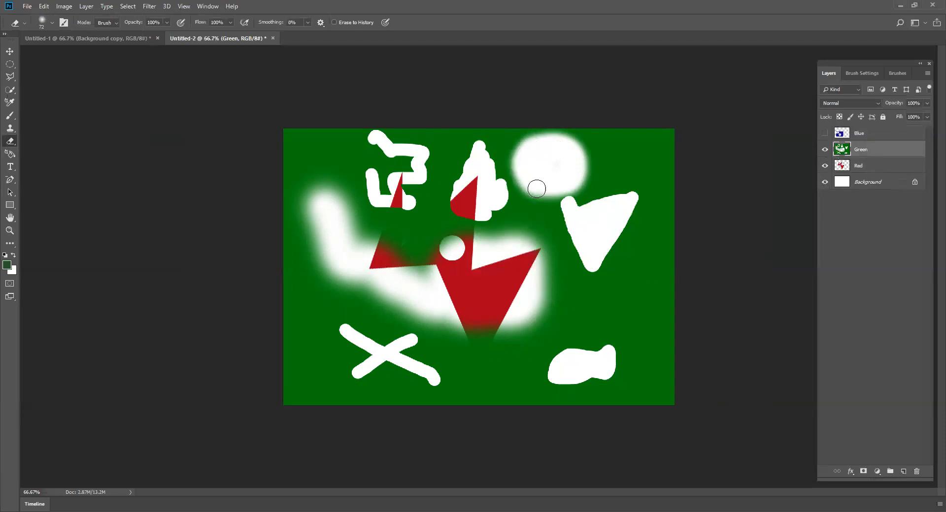